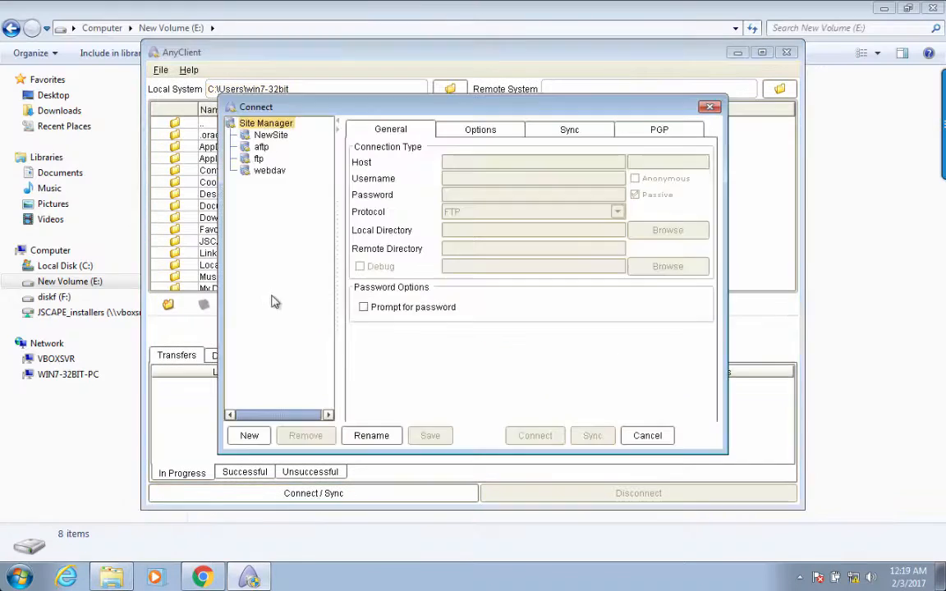
Create a new SFTP/SSH site for host 192.168.100.102 with a username and password
click(248, 435)
click(616, 212)
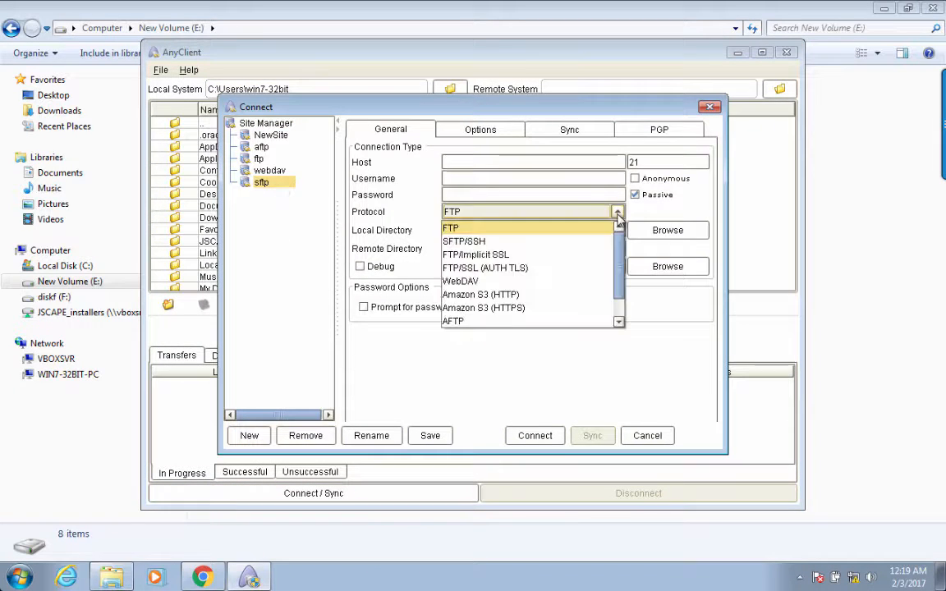
click(470, 243)
click(500, 161)
text(192.168.100.102)
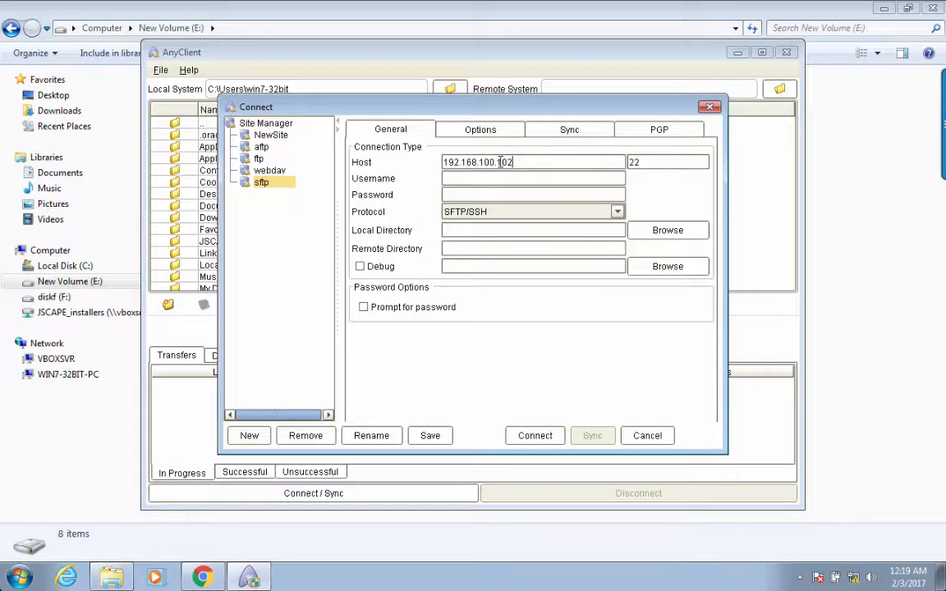
click(481, 178)
text(user1)
click(479, 196)
text(*****)
click(535, 435)
Save the SFTP site and connect to it
click(579, 494)
click(380, 495)
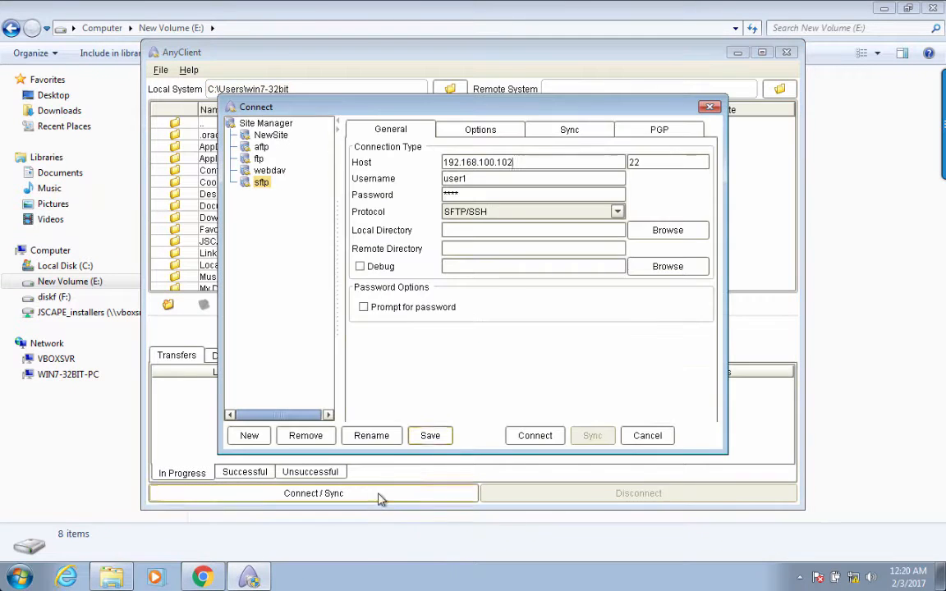
click(428, 439)
click(473, 301)
click(520, 435)
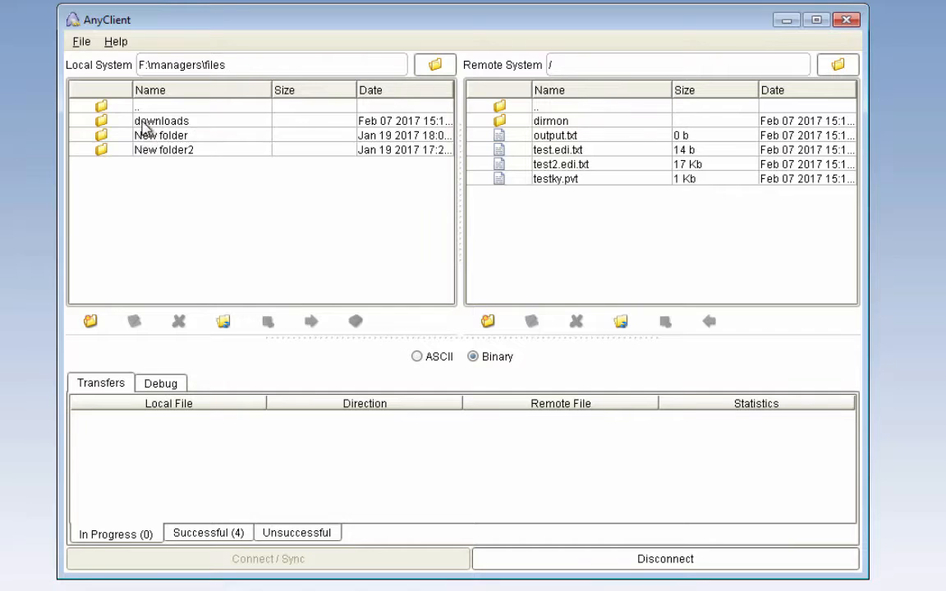
Upload debug-ftp.txt and test.edi.txt from the local New folder to the remote dirmon folder
double_click(164, 135)
double_click(548, 121)
click(148, 136)
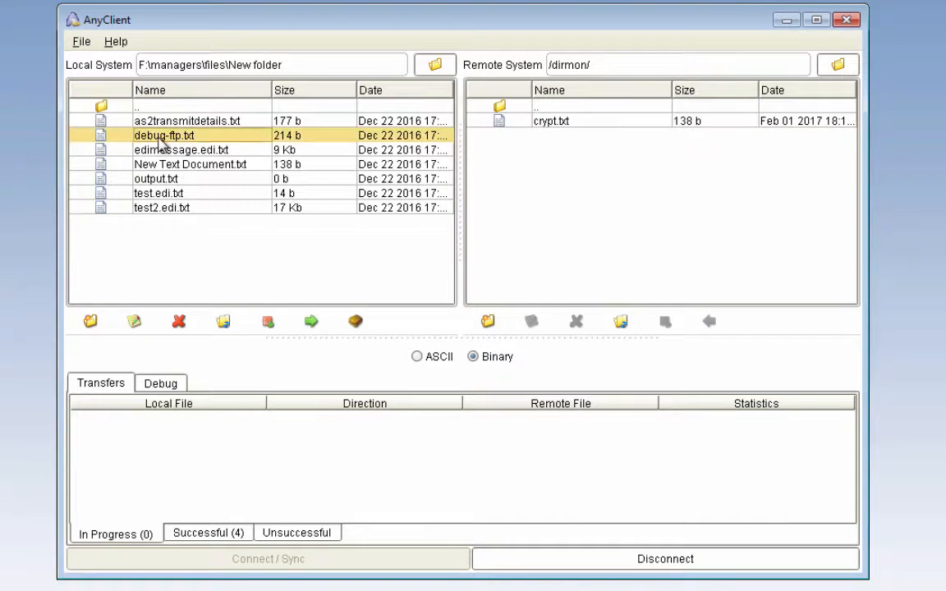
click(311, 321)
click(458, 318)
click(157, 193)
click(311, 321)
click(463, 321)
Download the remote root files into the local downloads folder
double_click(538, 106)
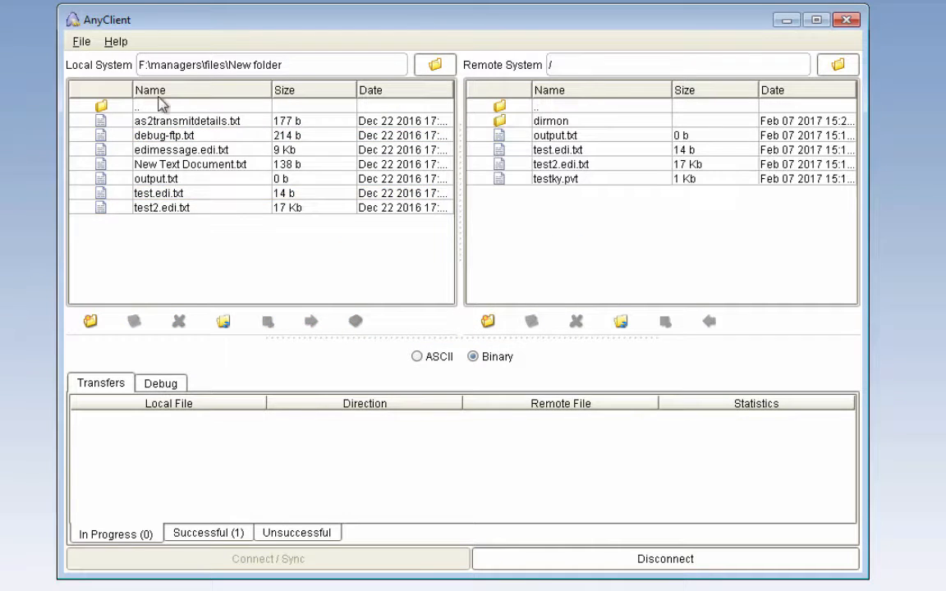
double_click(158, 107)
double_click(140, 121)
click(553, 136)
shift+click(555, 179)
click(711, 322)
click(462, 318)
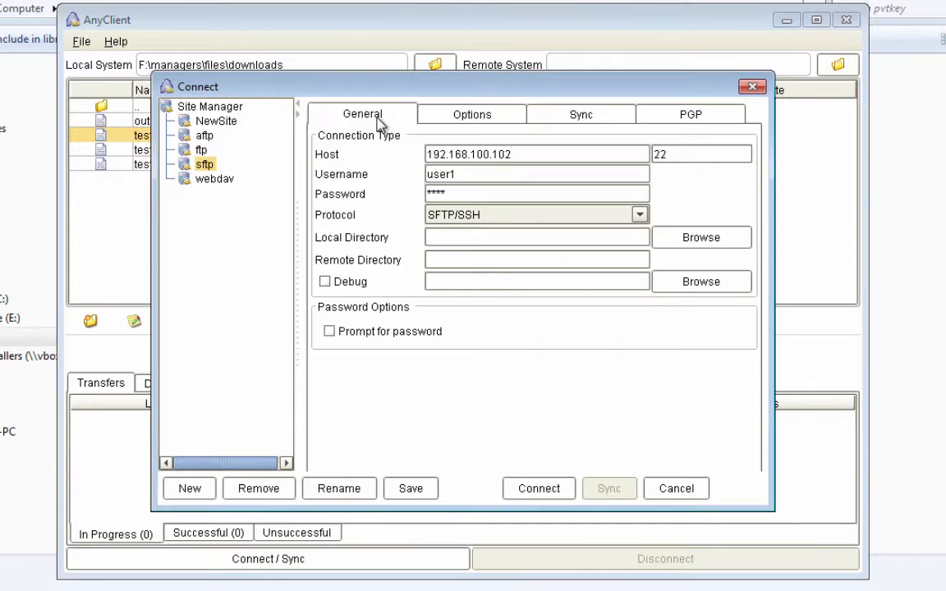
Connect with public key authentication using the private key from the pvtkey folder
click(459, 114)
click(323, 179)
click(599, 205)
double_click(281, 248)
double_click(283, 201)
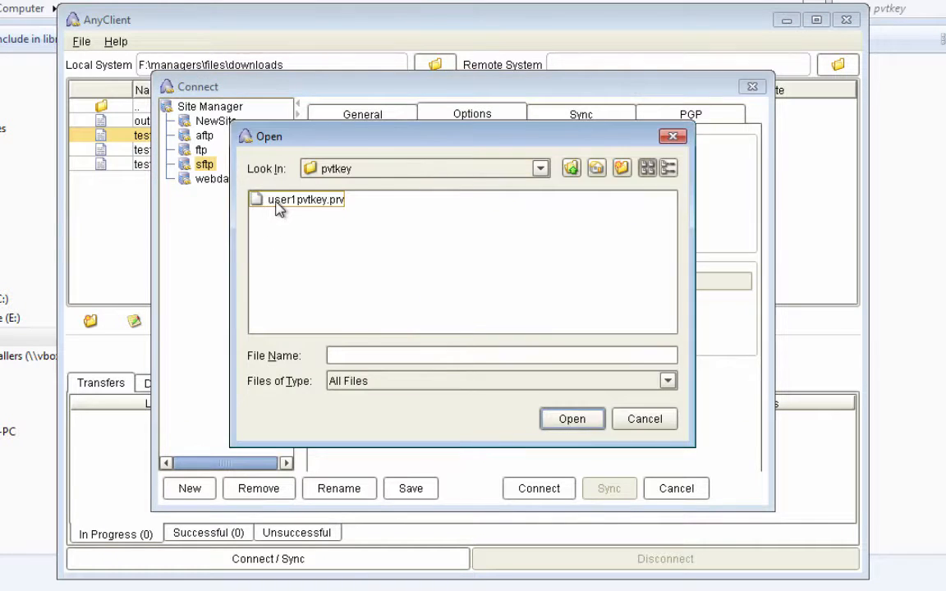
double_click(280, 202)
click(466, 237)
text(********)
click(540, 489)
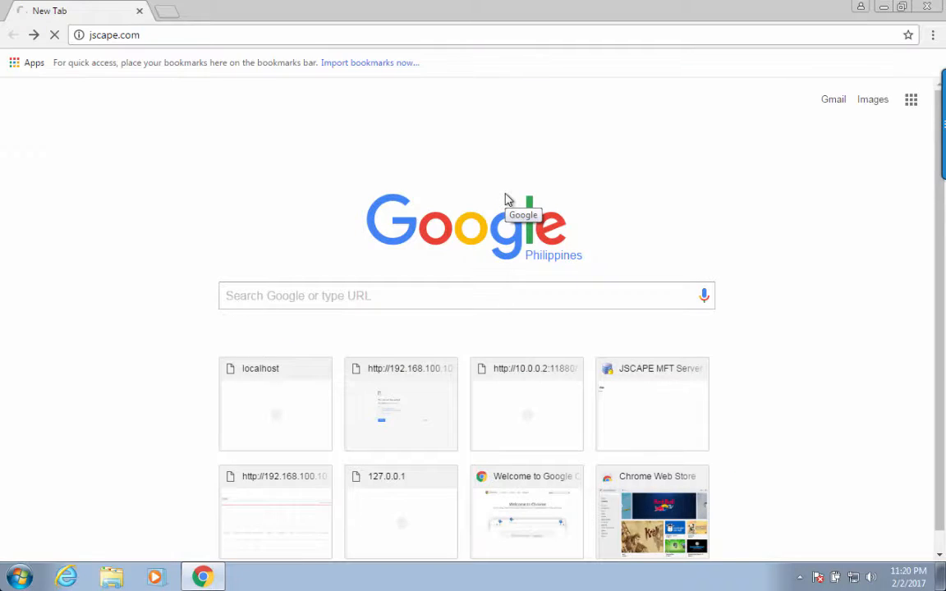
key(Return)
Go to the AnyClient download page under File Transfer Clients
mouse_move(280, 126)
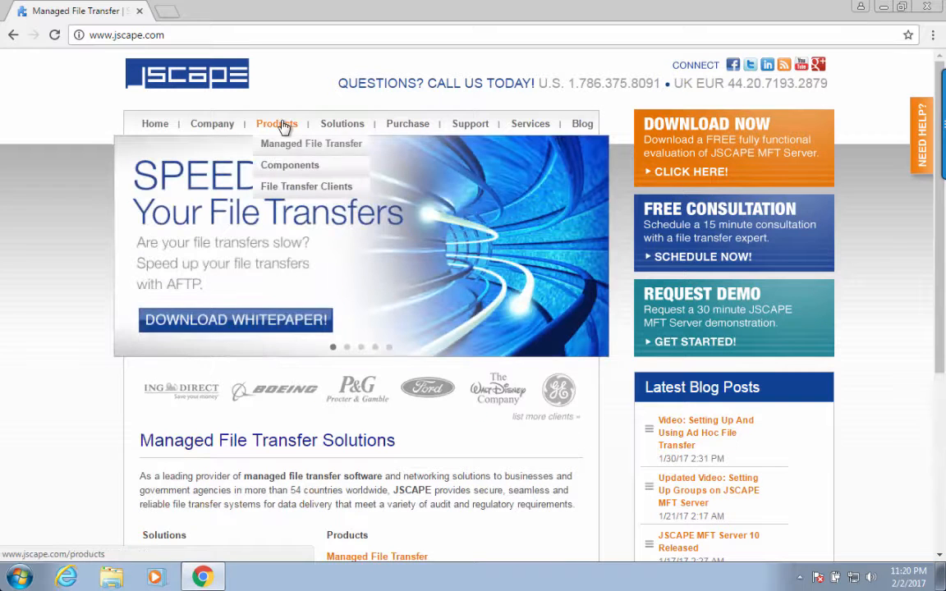
click(281, 187)
click(175, 276)
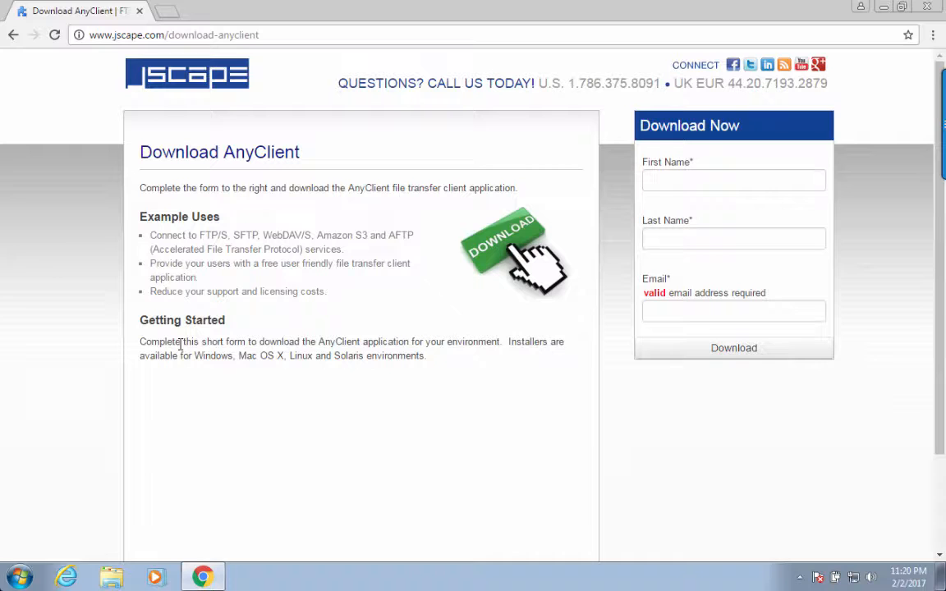
Fill in the download form with first name, last name and e-mail, and submit it
click(722, 178)
key(Tab)
key(Tab)
click(698, 355)
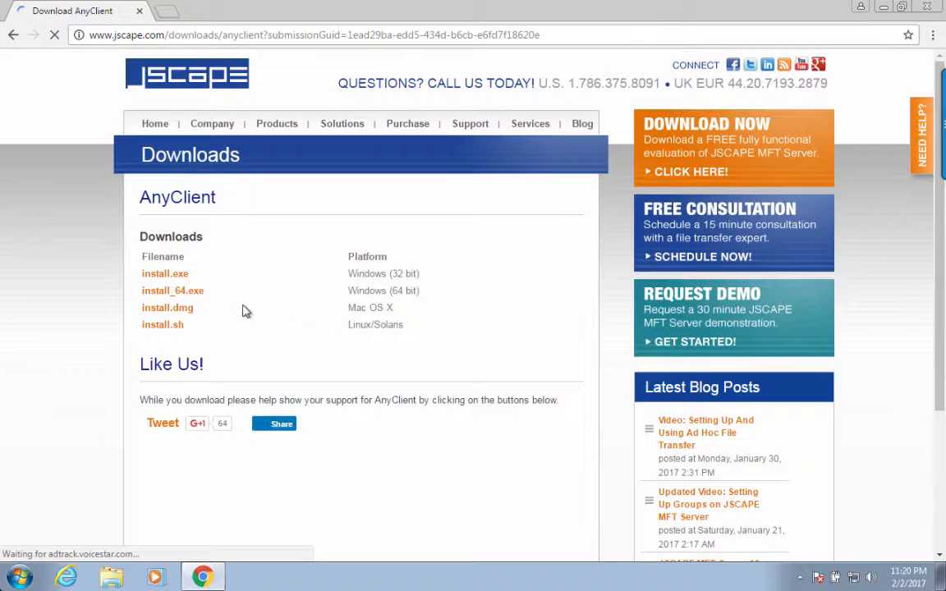
Download the 64-bit Windows installer and show it in its folder
click(194, 296)
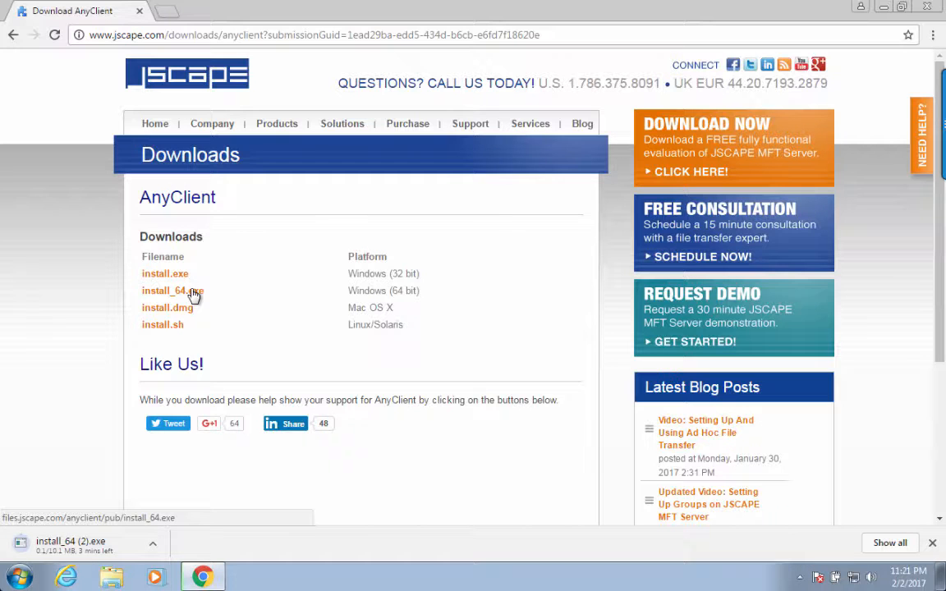
click(152, 543)
click(190, 498)
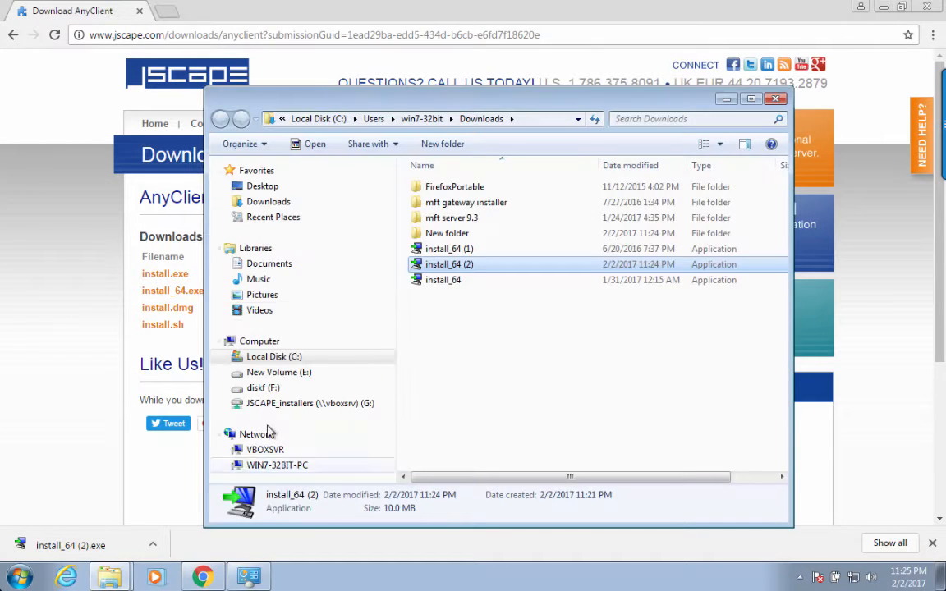
Launch the AnyClient installer, allow it to run, and accept the license agreement
double_click(420, 268)
click(520, 301)
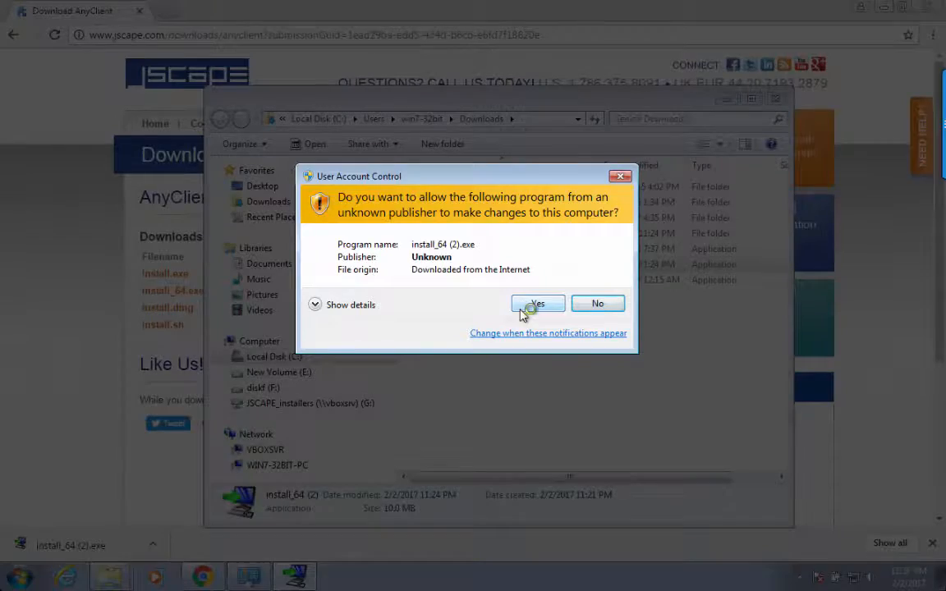
click(532, 303)
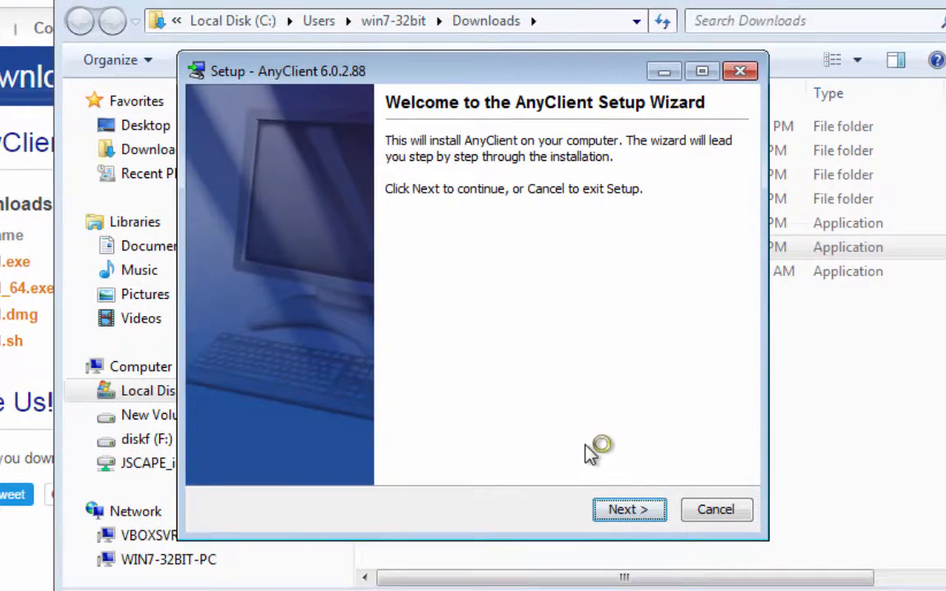
click(611, 512)
click(316, 428)
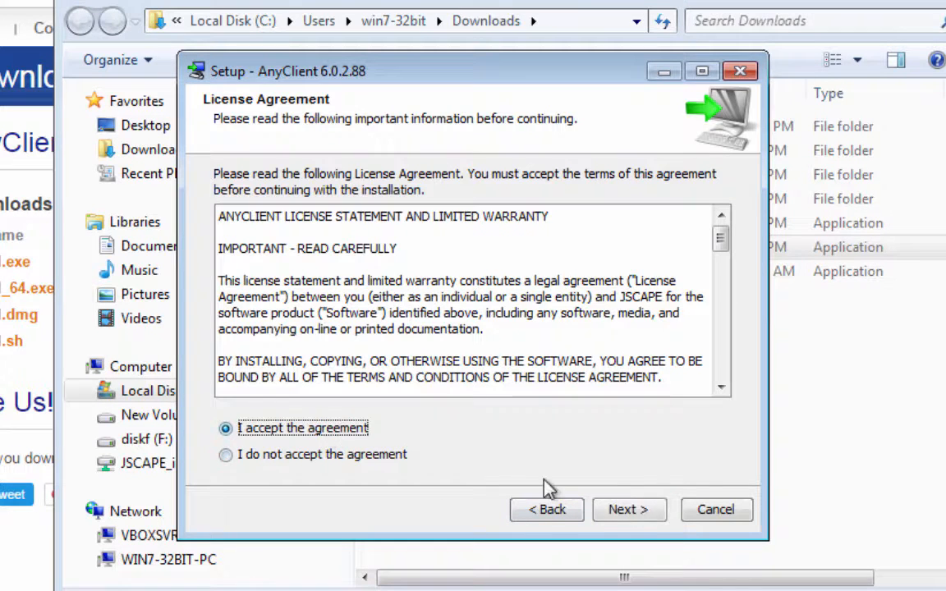
click(646, 526)
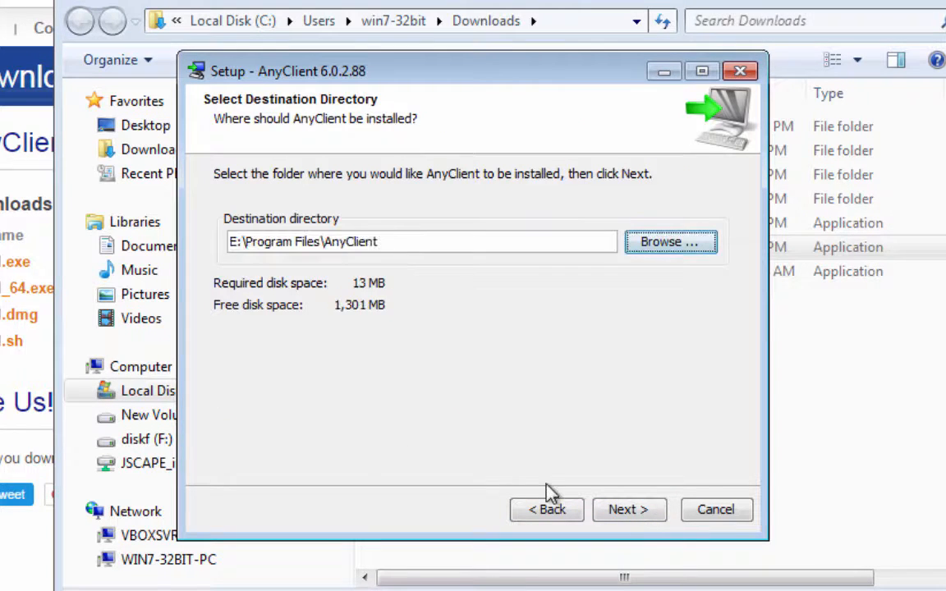
Install to the default E:\Program Files\AnyClient folder, finish with Run AnyClient, and approve UAC
click(637, 513)
click(635, 511)
click(634, 513)
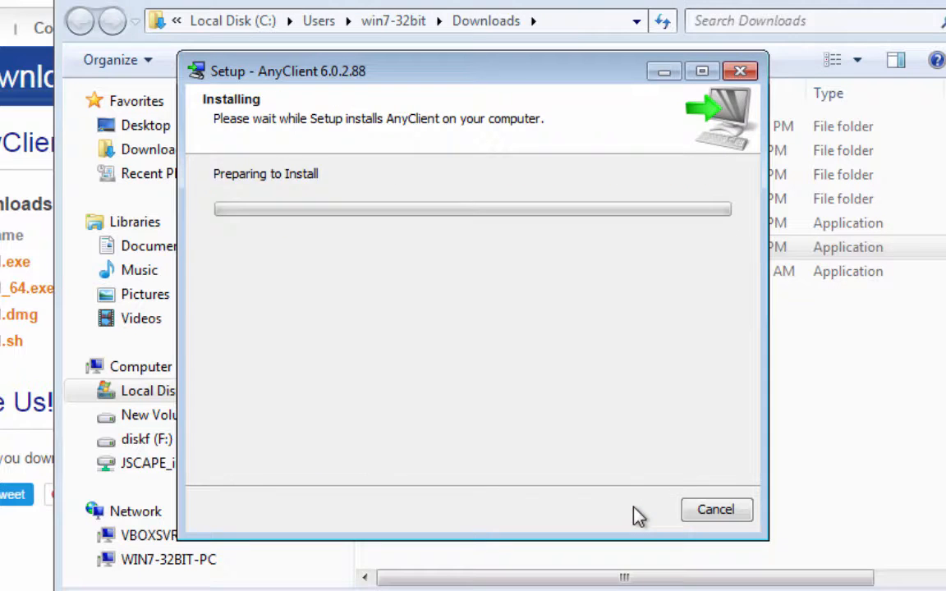
click(634, 511)
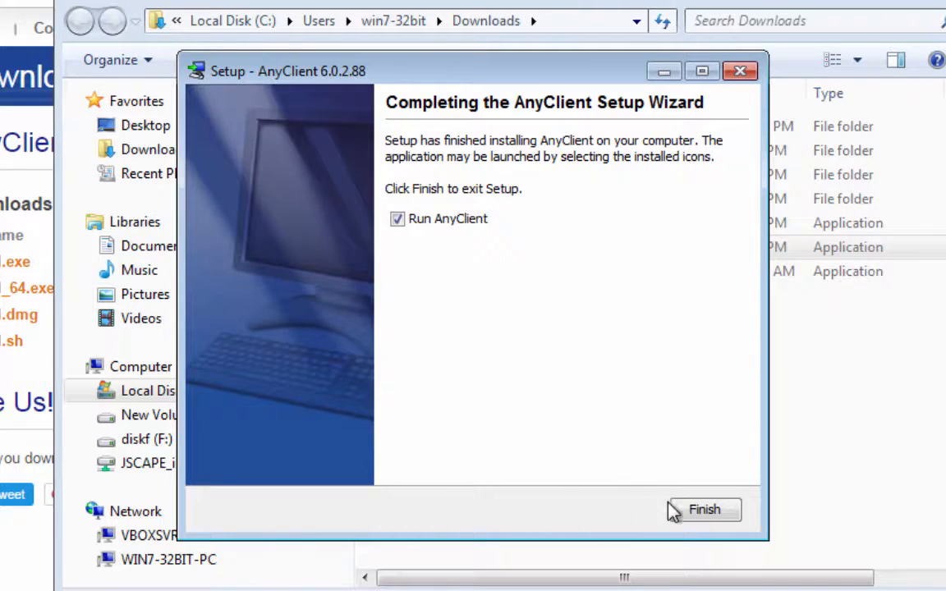
click(709, 522)
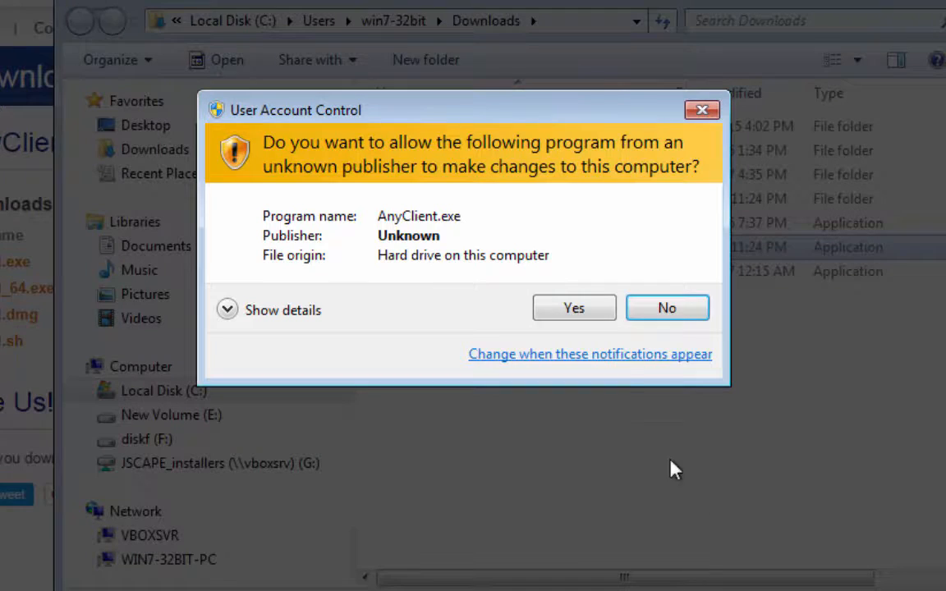
click(554, 316)
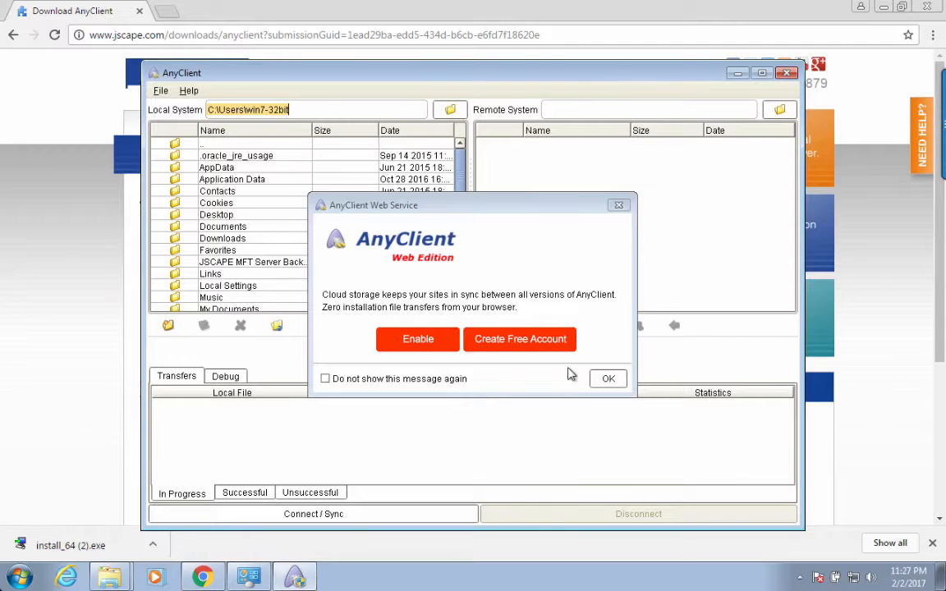
Dismiss the AnyClient Web Service notice with OK
click(607, 379)
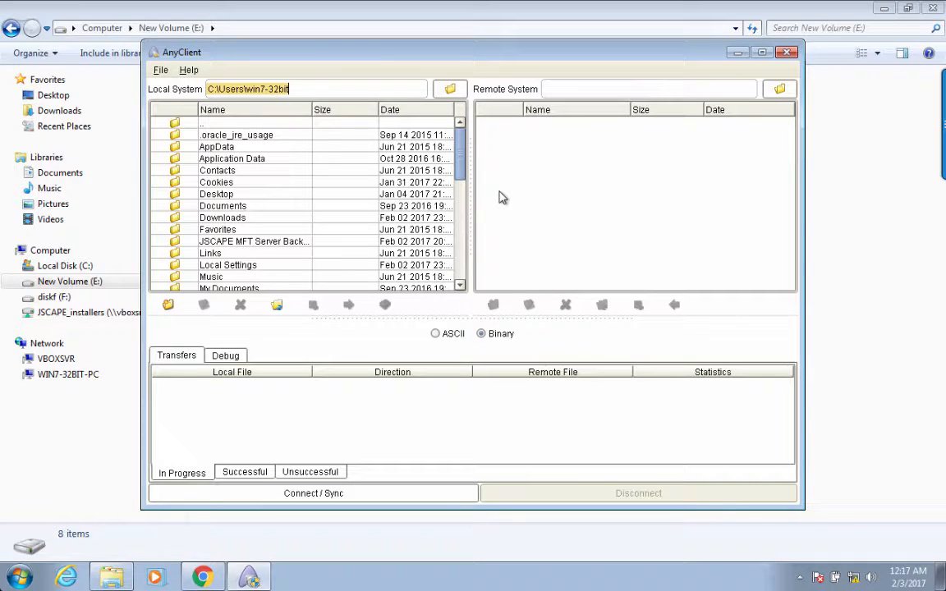
Add a new site in the Site Manager and rename NewSite1 to 'sftp'
click(317, 500)
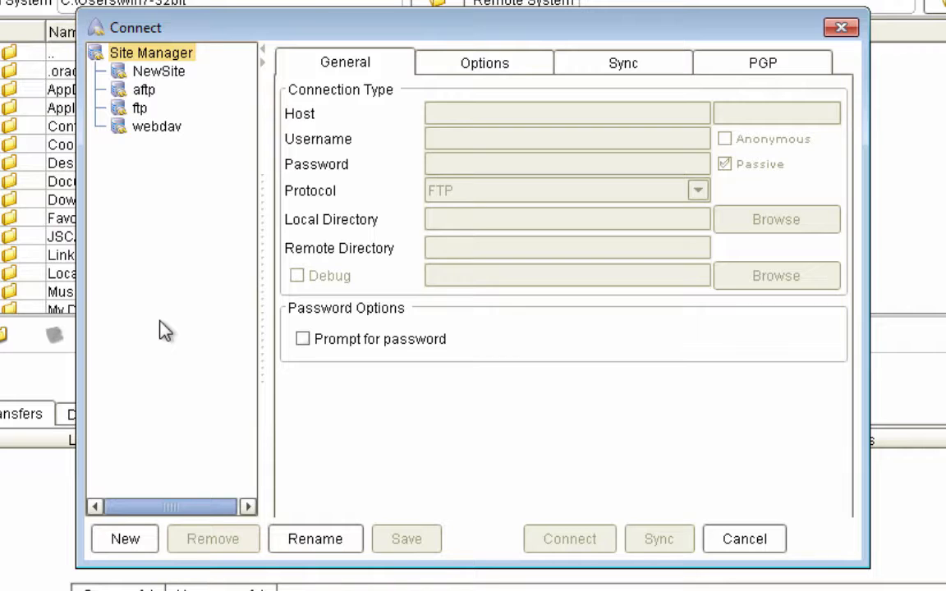
click(125, 539)
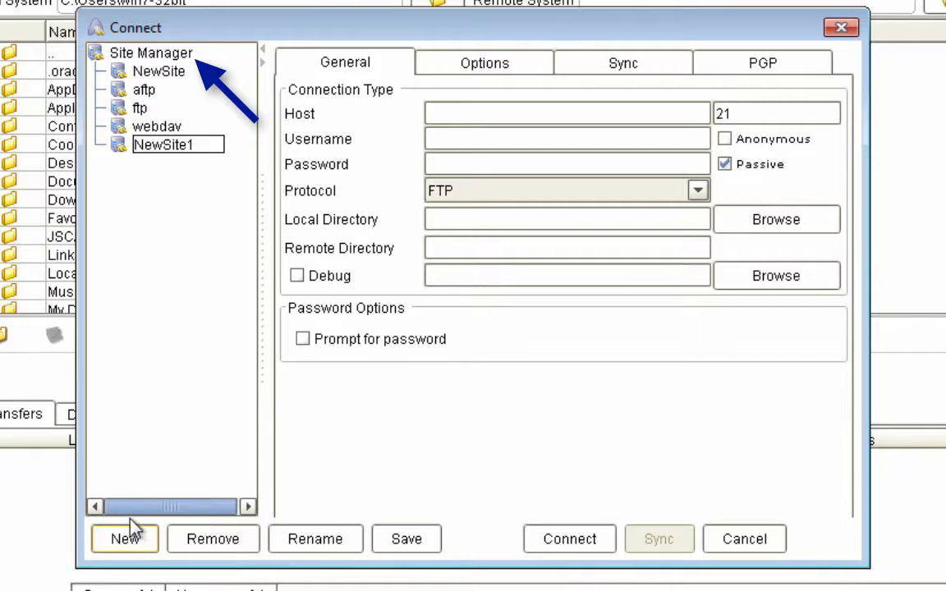
double_click(173, 146)
text(sftp)
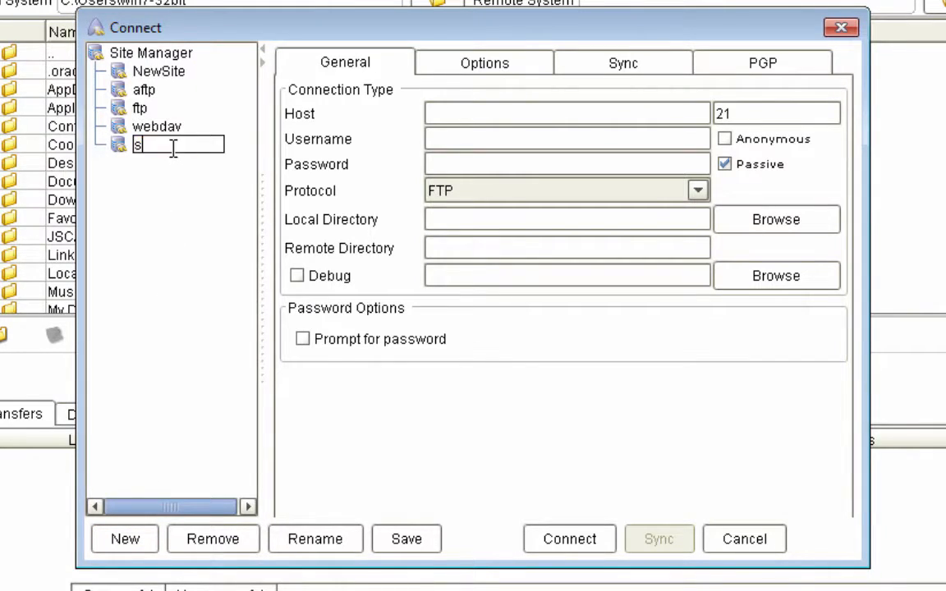
key(Return)
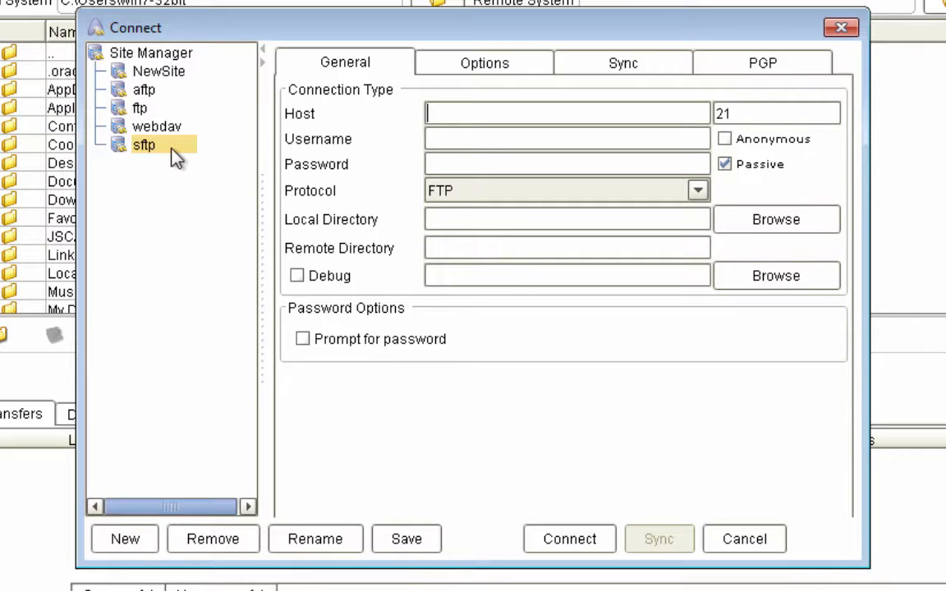
Set the sftp site to SFTP/SSH, host 192.168.100.102, and enter the username and password
click(696, 192)
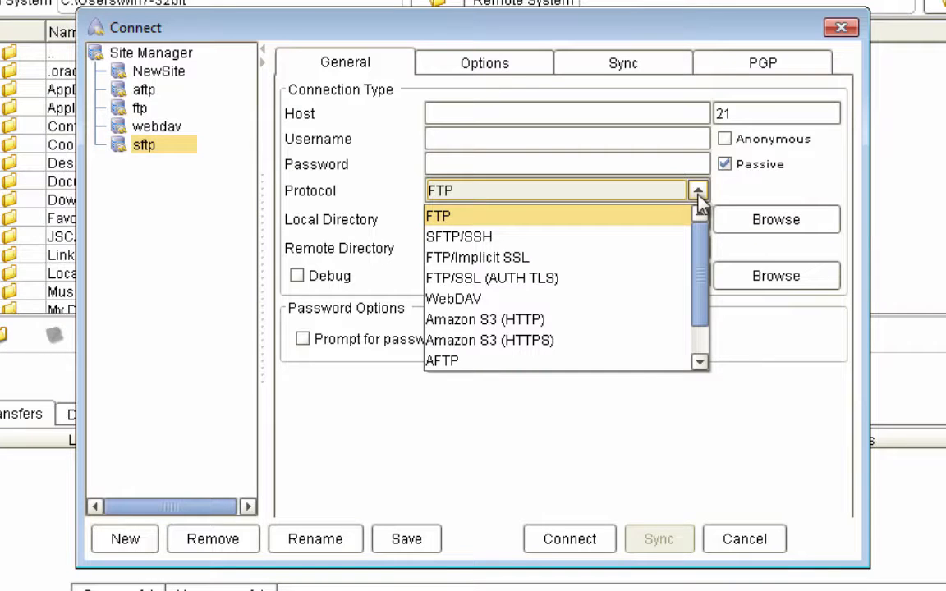
mouse_move(698, 234)
mouse_down()
mouse_move(698, 268)
mouse_move(699, 234)
mouse_up()
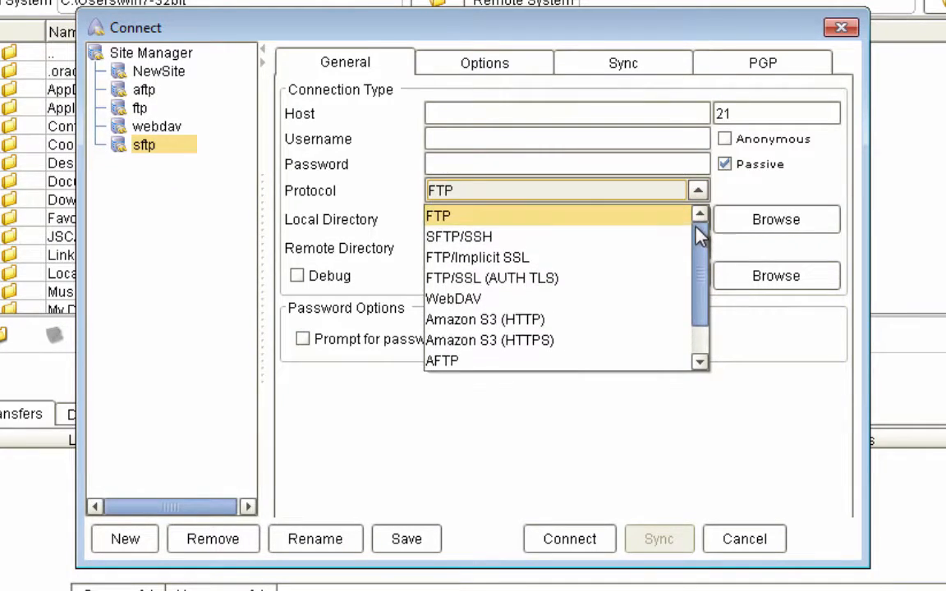
click(474, 241)
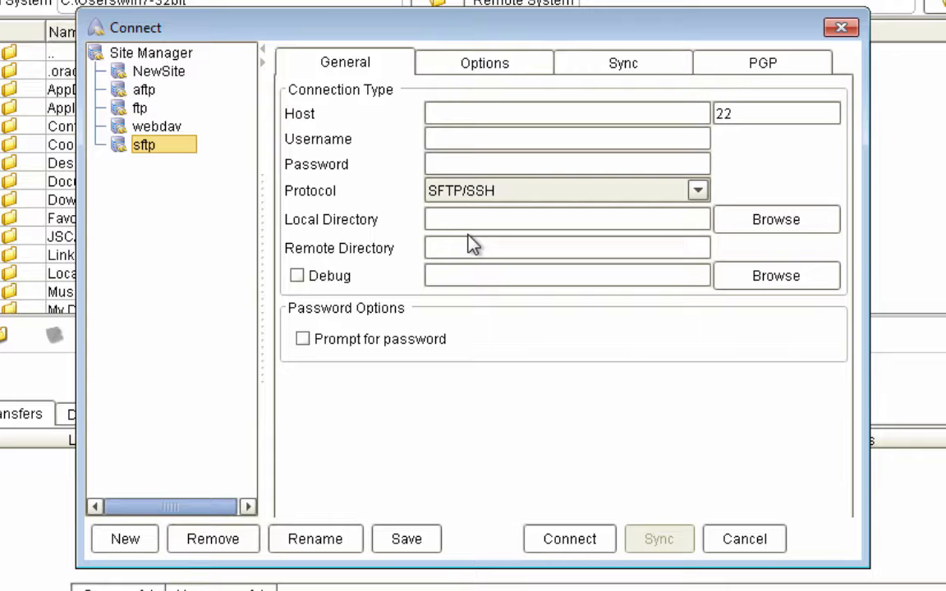
click(515, 113)
text(192.1)
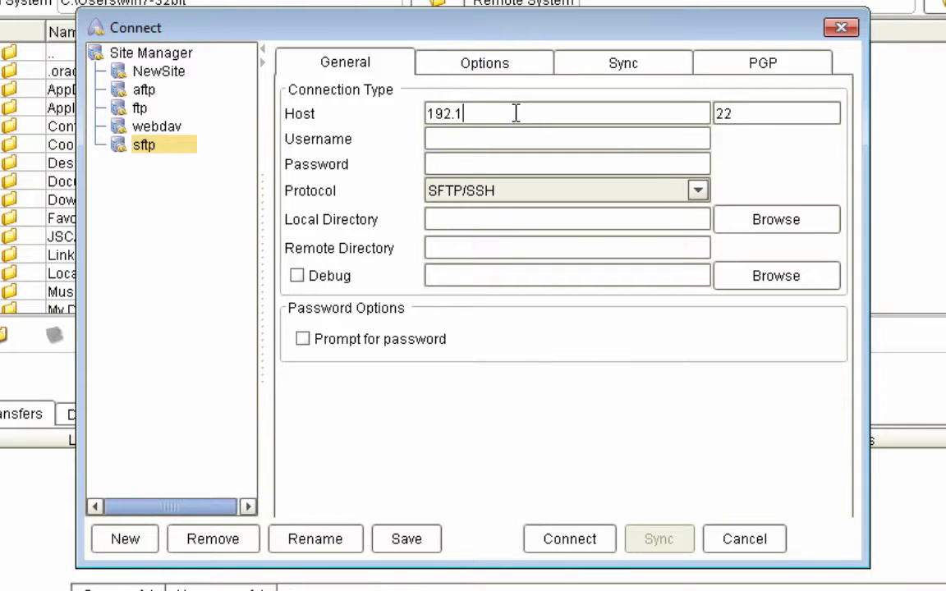
text(68.100.102)
click(485, 139)
text(user1)
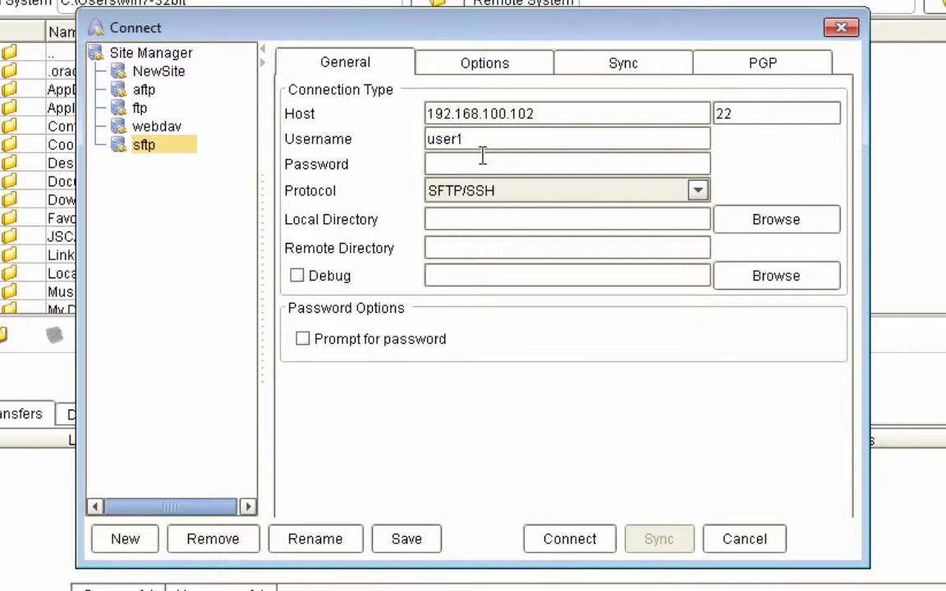
click(480, 166)
text(****)
Test-connect accepting the host key, disconnect, then save the sftp site settings
click(522, 538)
click(556, 355)
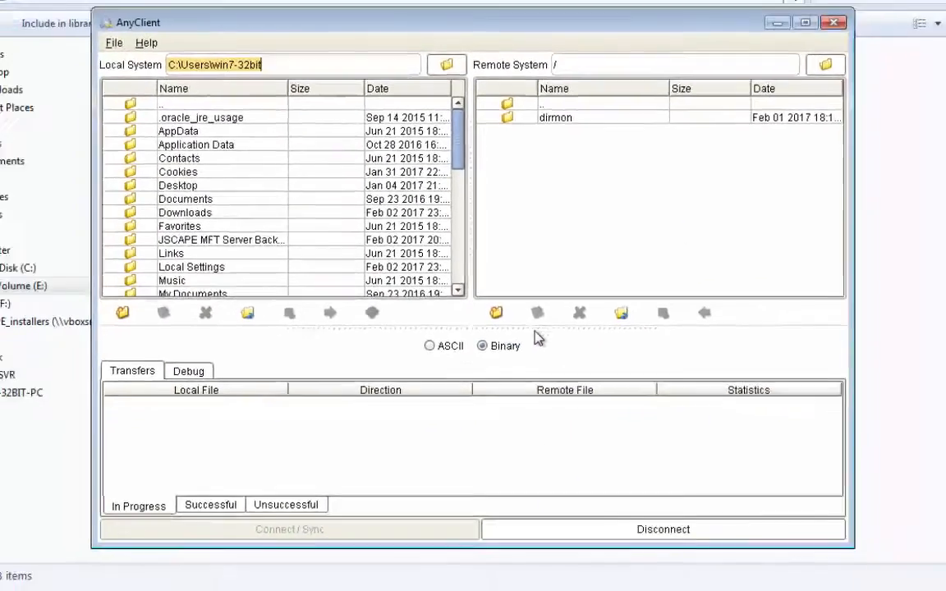
click(585, 498)
click(380, 493)
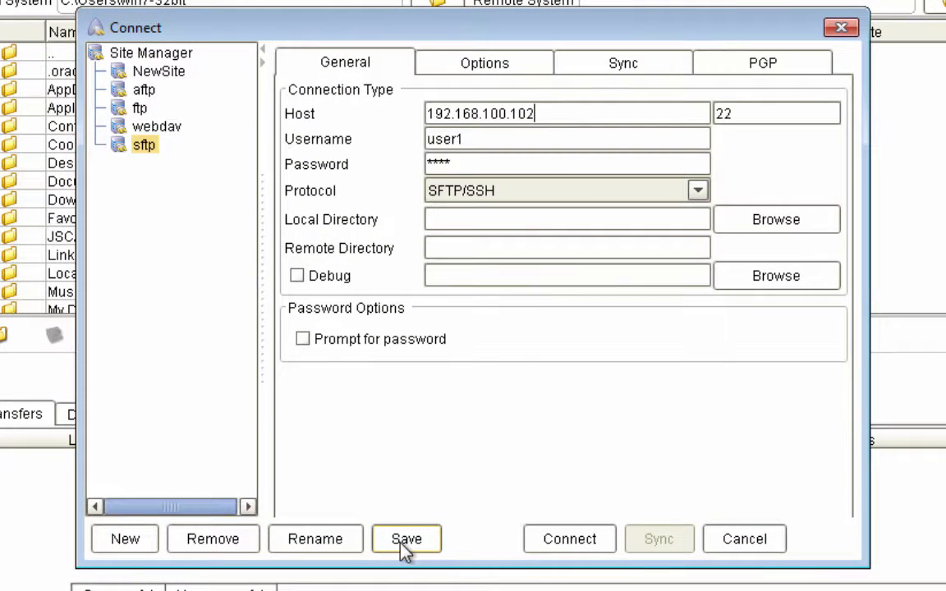
click(403, 539)
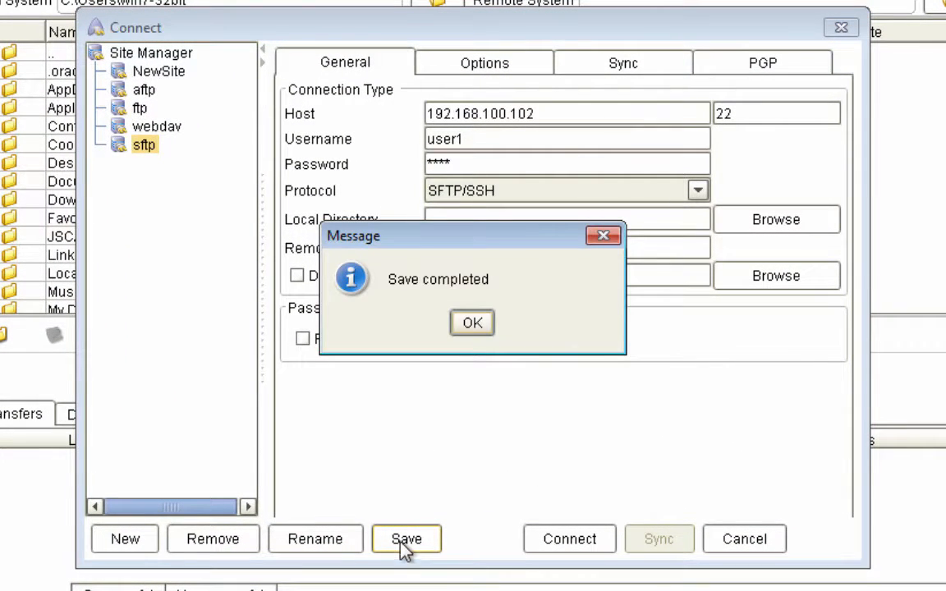
click(473, 329)
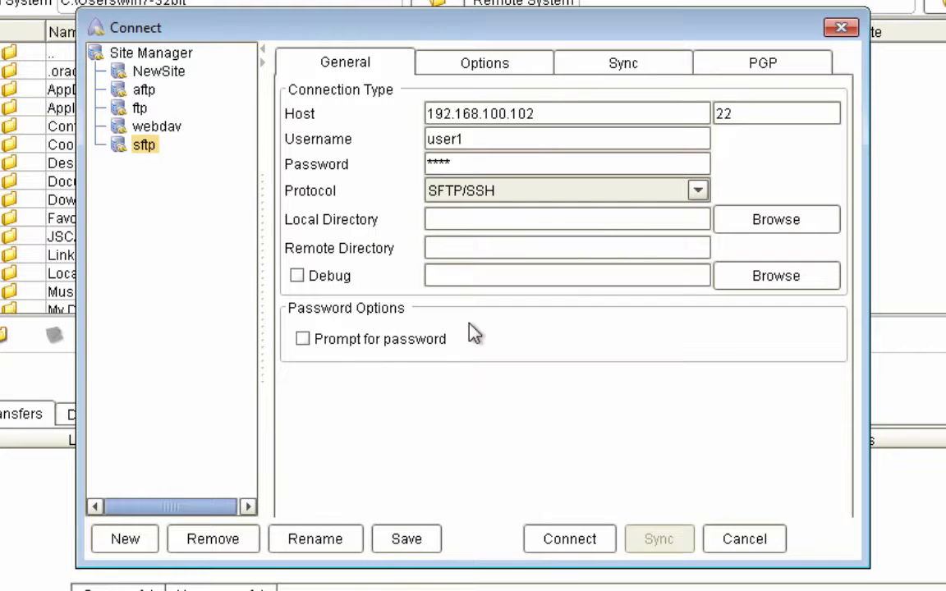
Connect to 192.168.100.102 from the saved sftp site
click(548, 538)
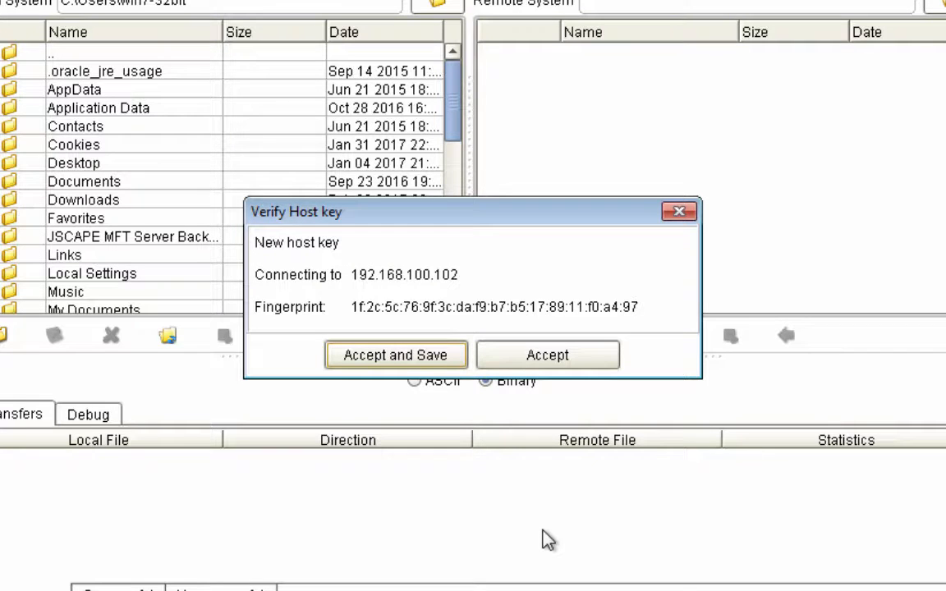